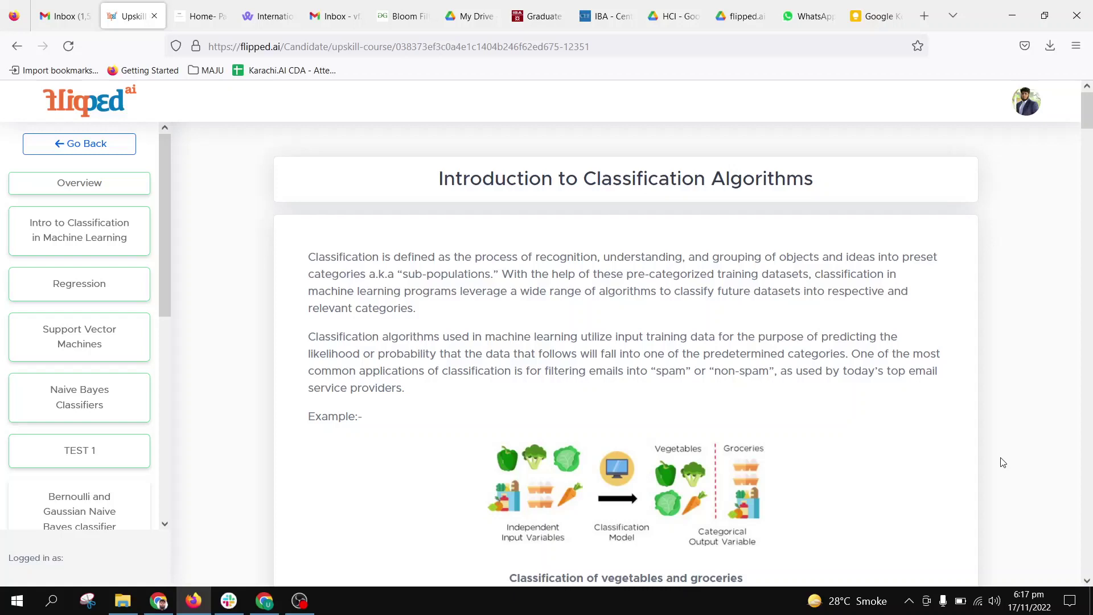
pyautogui.scroll(-2, 1003, 462)
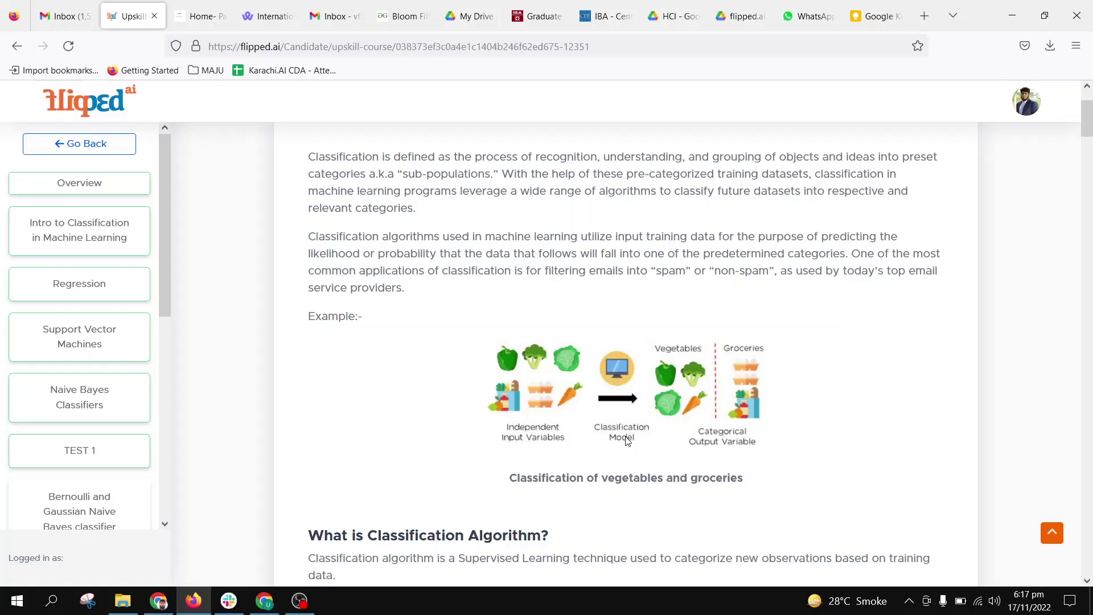
pyautogui.scroll(-3, 509, 424)
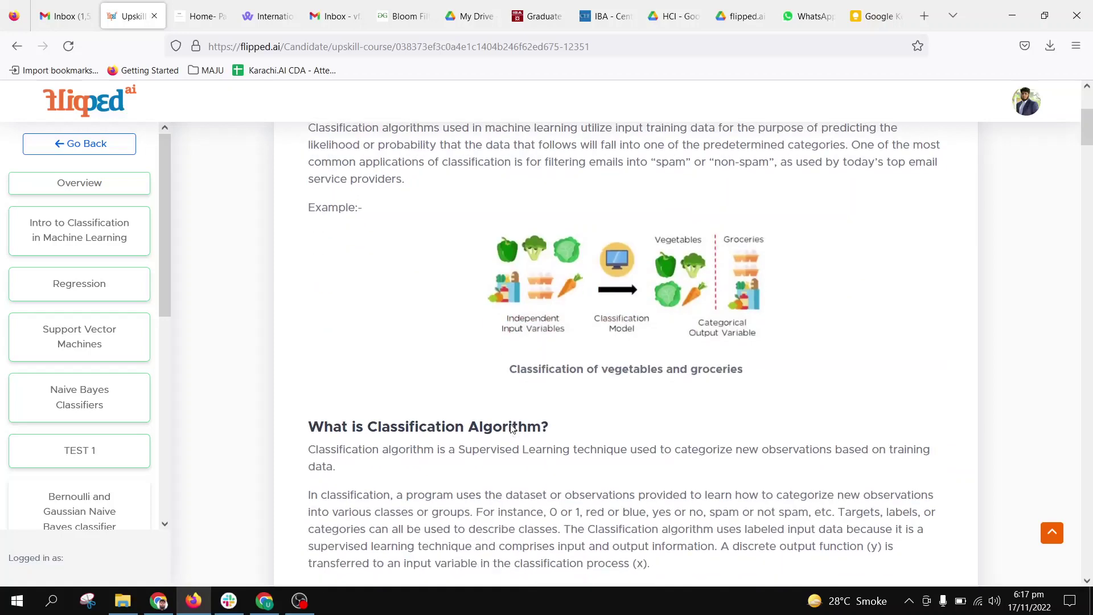
pyautogui.scroll(-2, 510, 427)
pyautogui.scroll(-1, 510, 427)
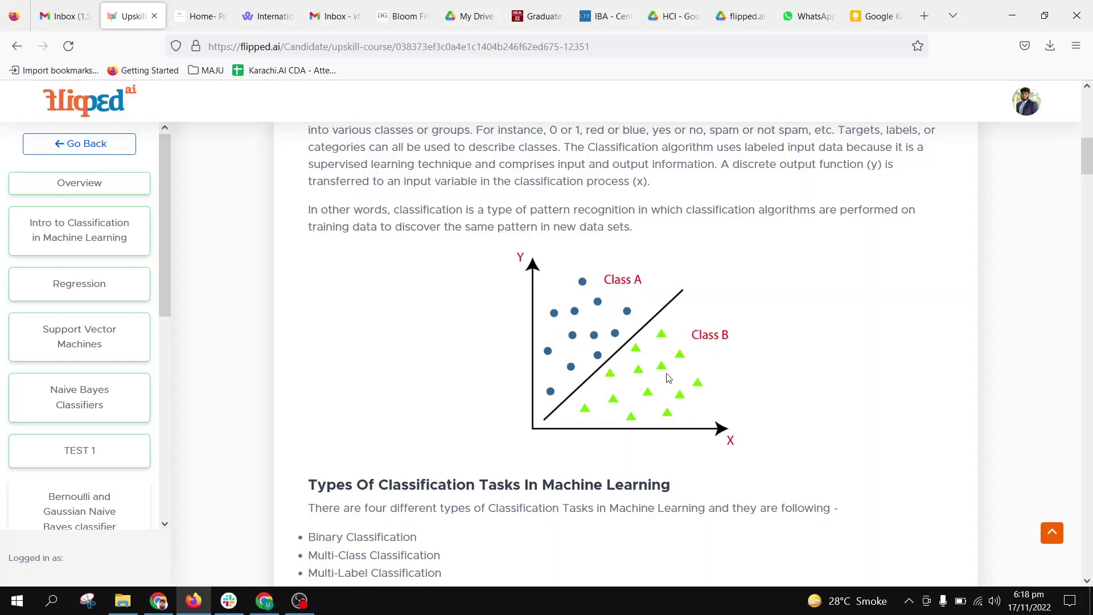
pyautogui.scroll(1, 667, 362)
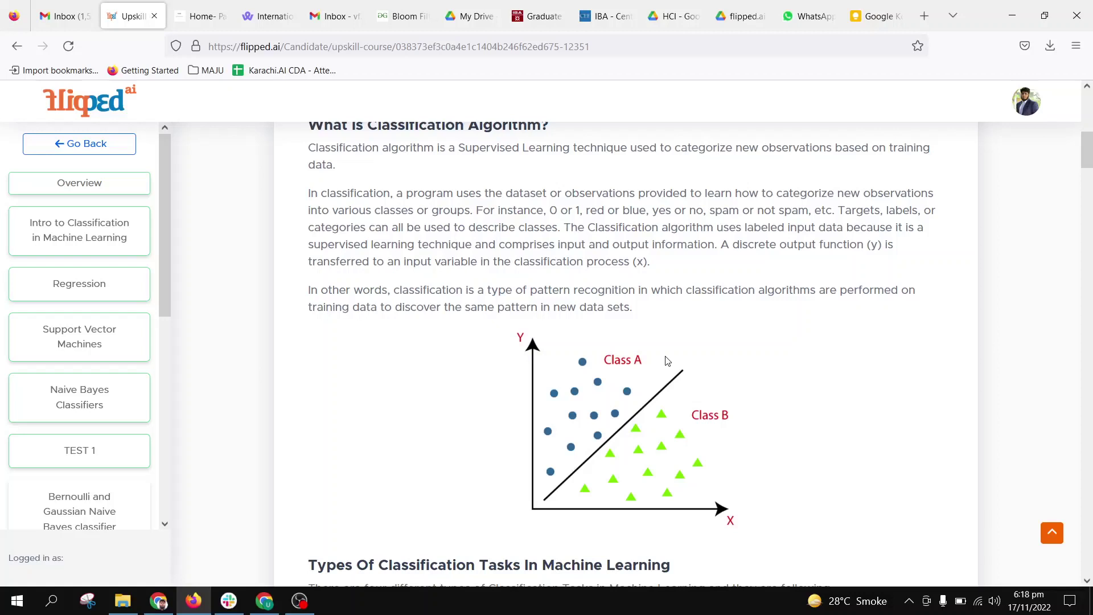
pyautogui.scroll(-2, 667, 362)
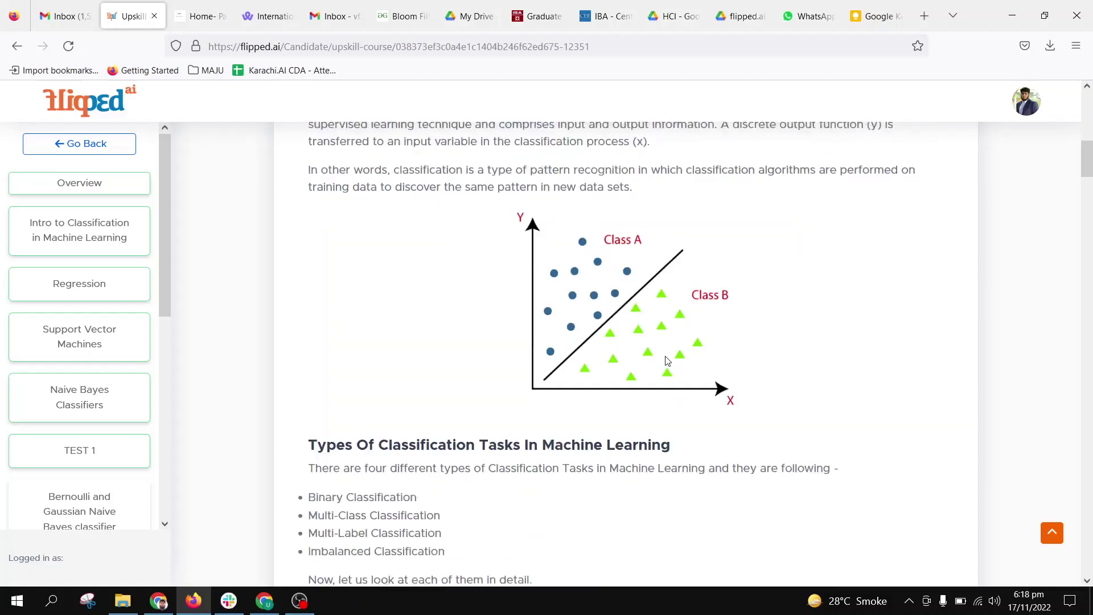
pyautogui.scroll(-2, 667, 362)
pyautogui.scroll(-1, 668, 361)
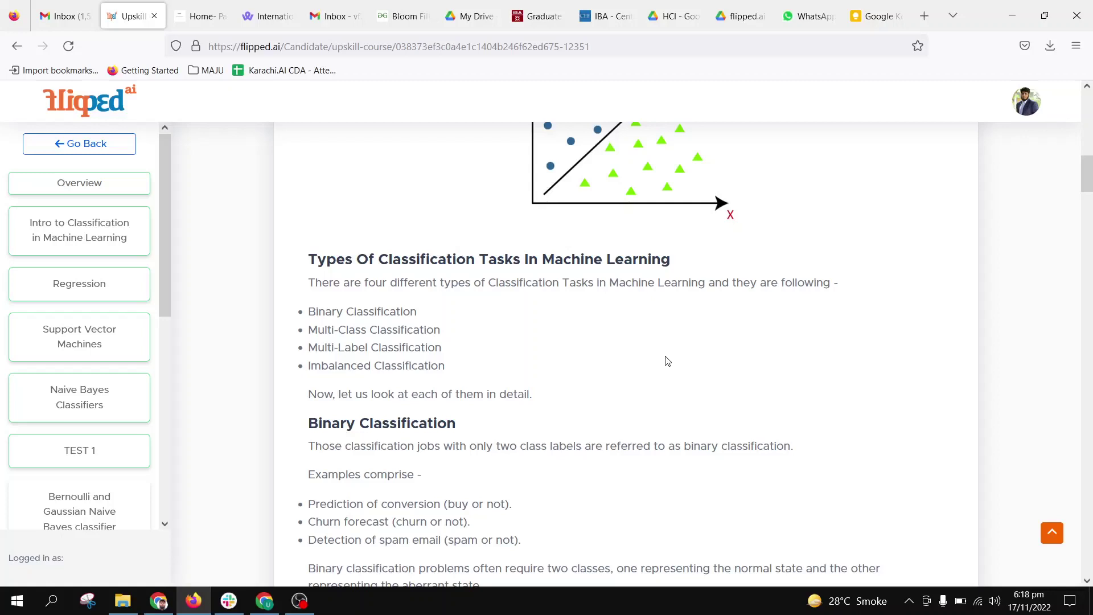
pyautogui.scroll(-1, 666, 361)
pyautogui.scroll(-2, 668, 361)
pyautogui.scroll(-2, 668, 361)
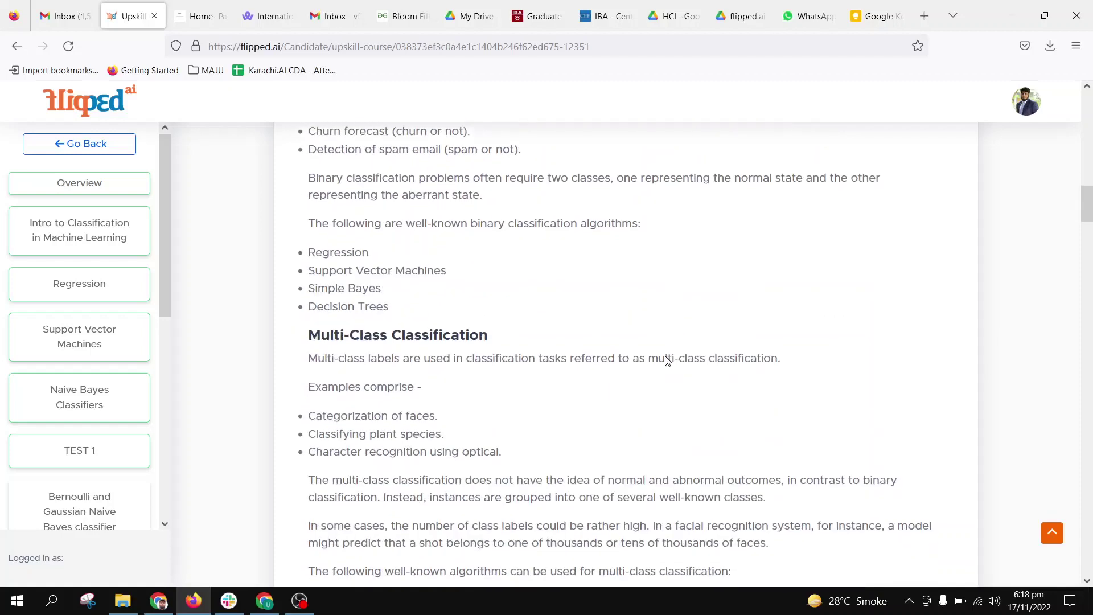
pyautogui.scroll(-1, 667, 360)
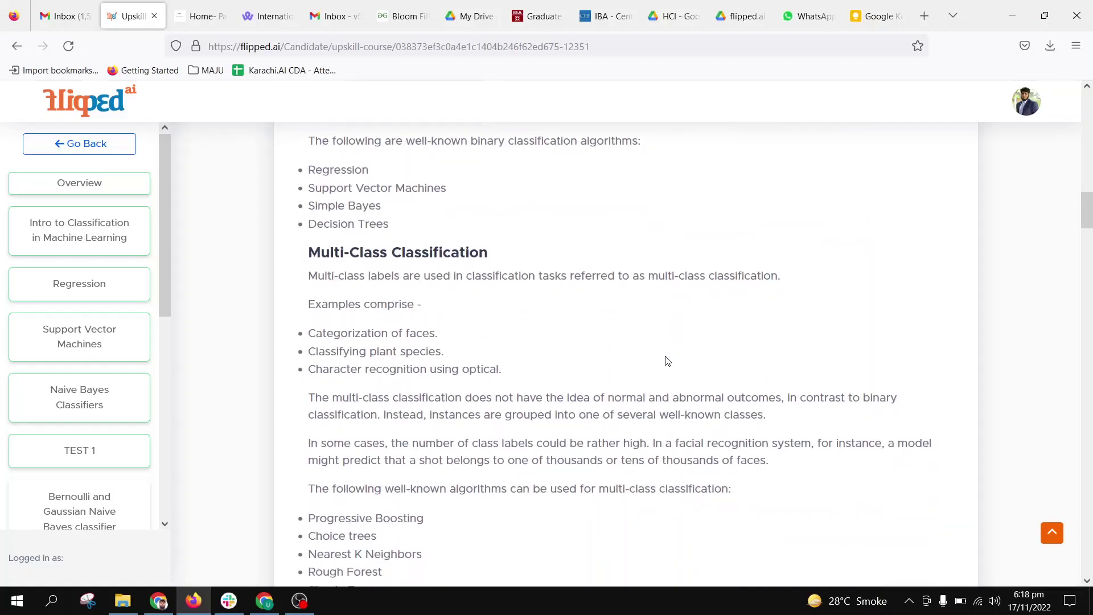
pyautogui.scroll(-1, 668, 361)
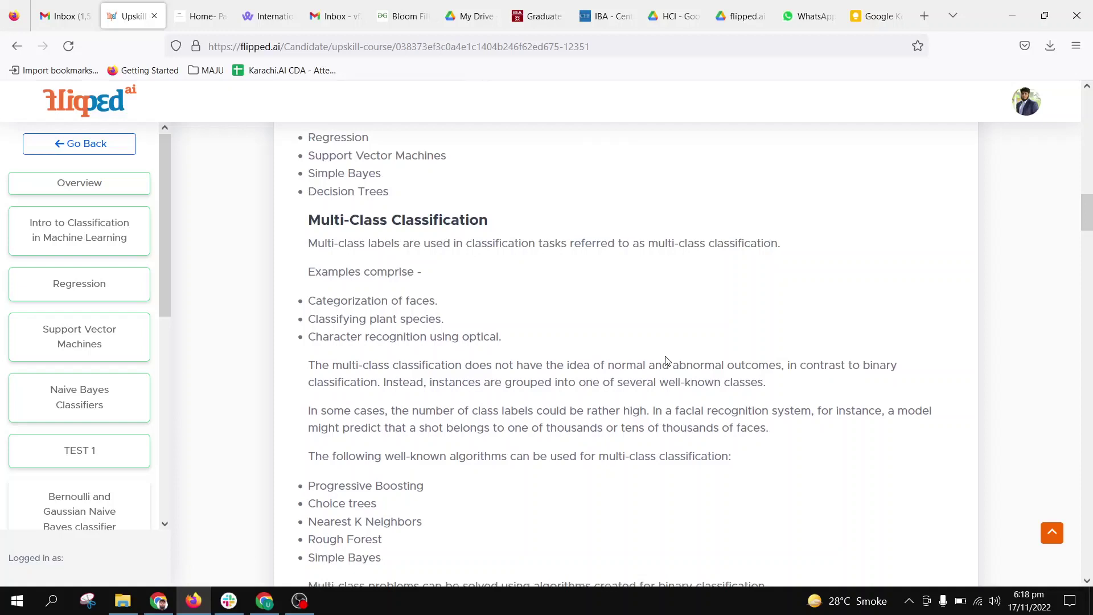
pyautogui.scroll(-1, 668, 360)
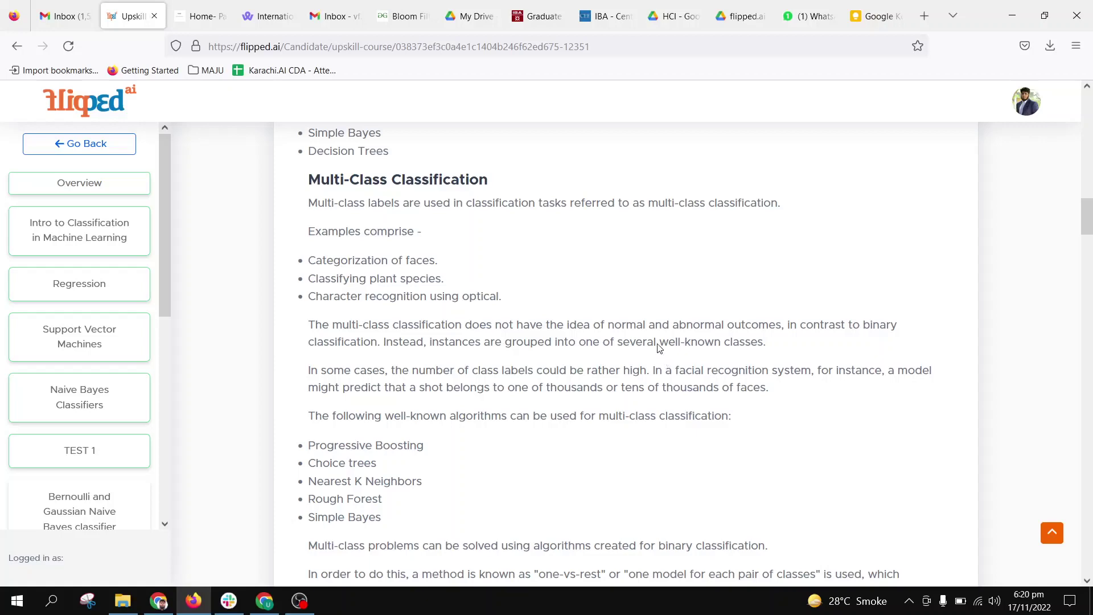
pyautogui.scroll(-3, 659, 346)
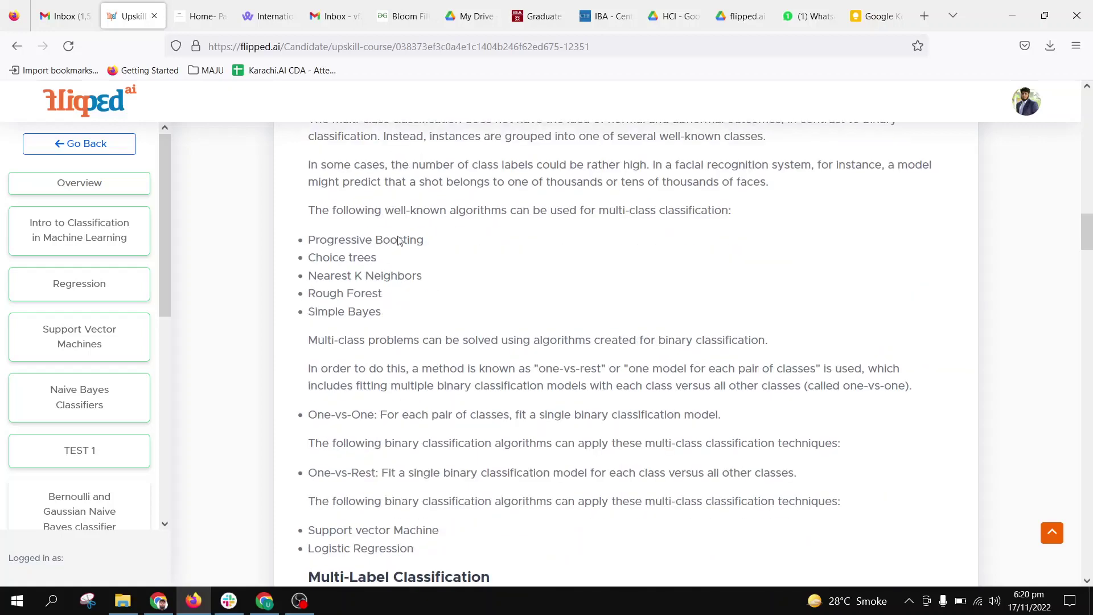
pyautogui.scroll(5, 396, 241)
pyautogui.scroll(-6, 397, 240)
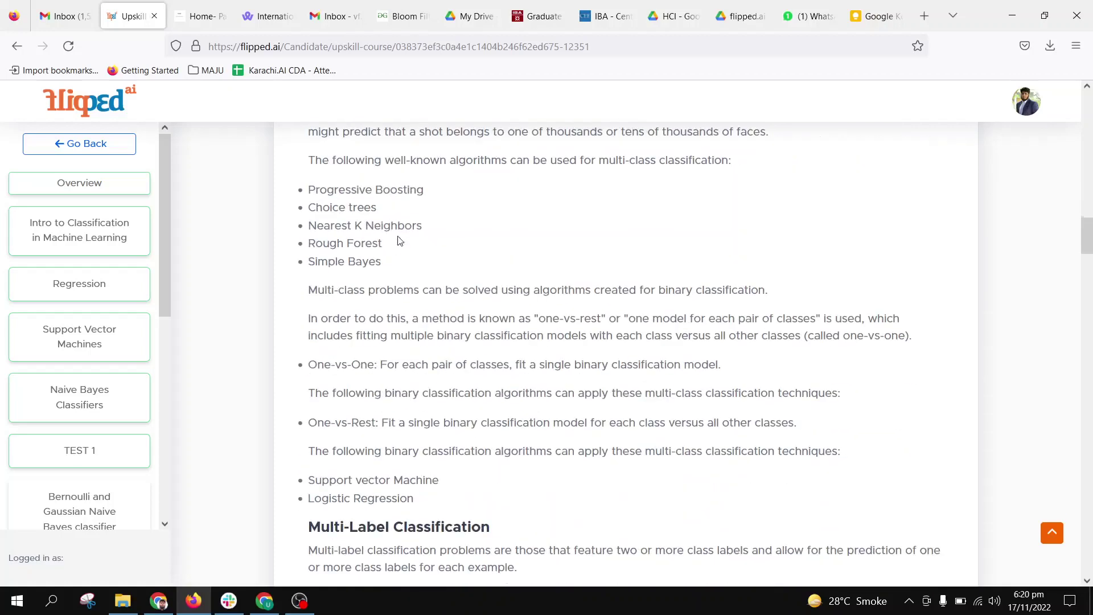
pyautogui.scroll(-6, 396, 241)
pyautogui.scroll(2, 397, 241)
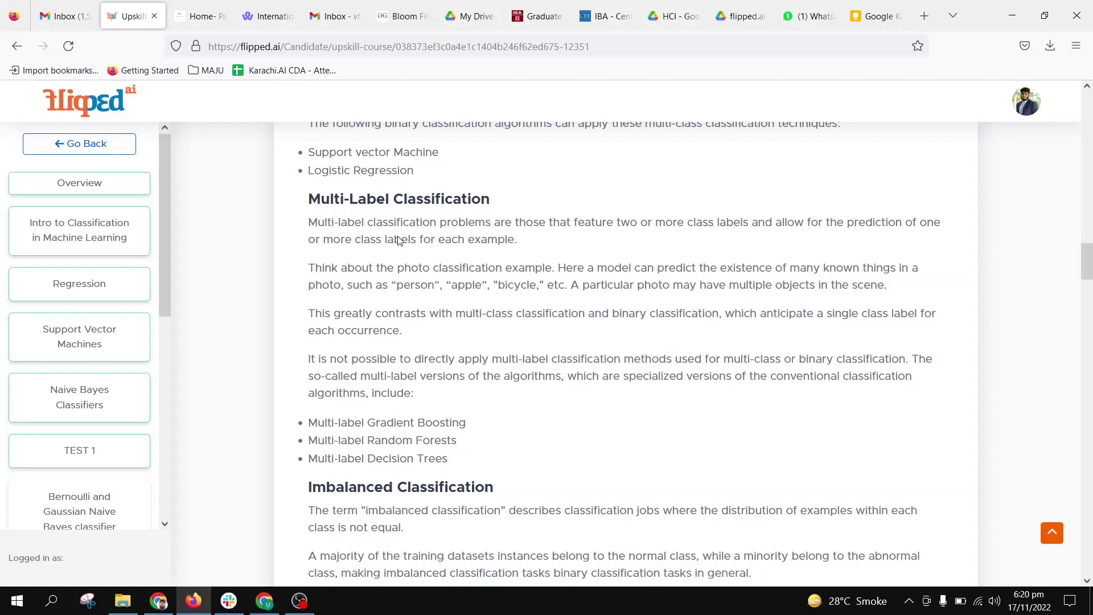
pyautogui.scroll(-1, 396, 240)
pyautogui.scroll(-1, 397, 241)
pyautogui.scroll(-1, 398, 241)
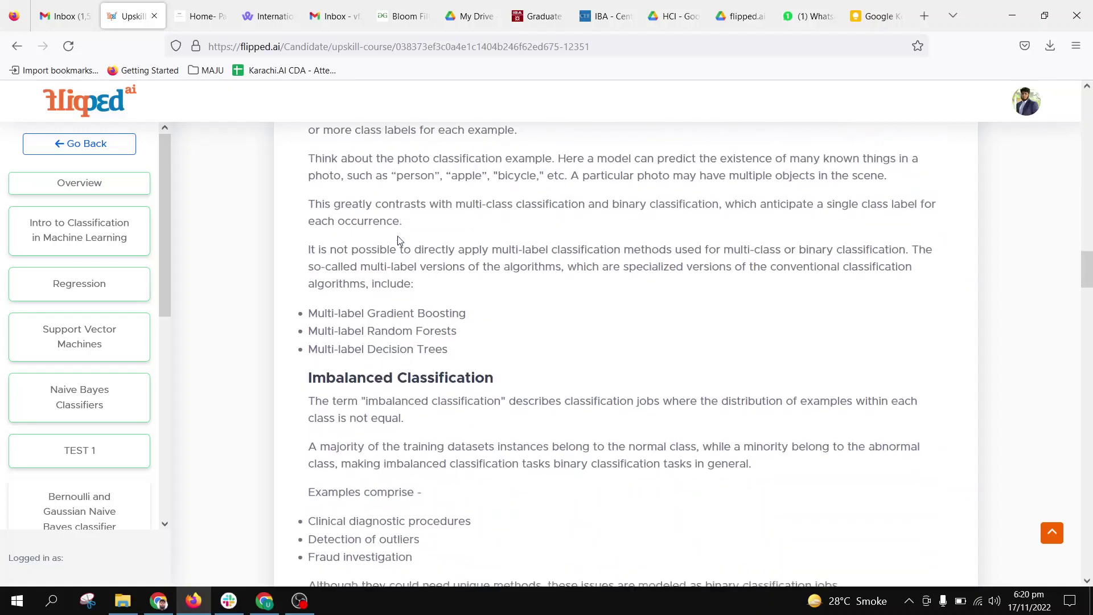
pyautogui.scroll(-2, 398, 241)
pyautogui.scroll(-3, 398, 237)
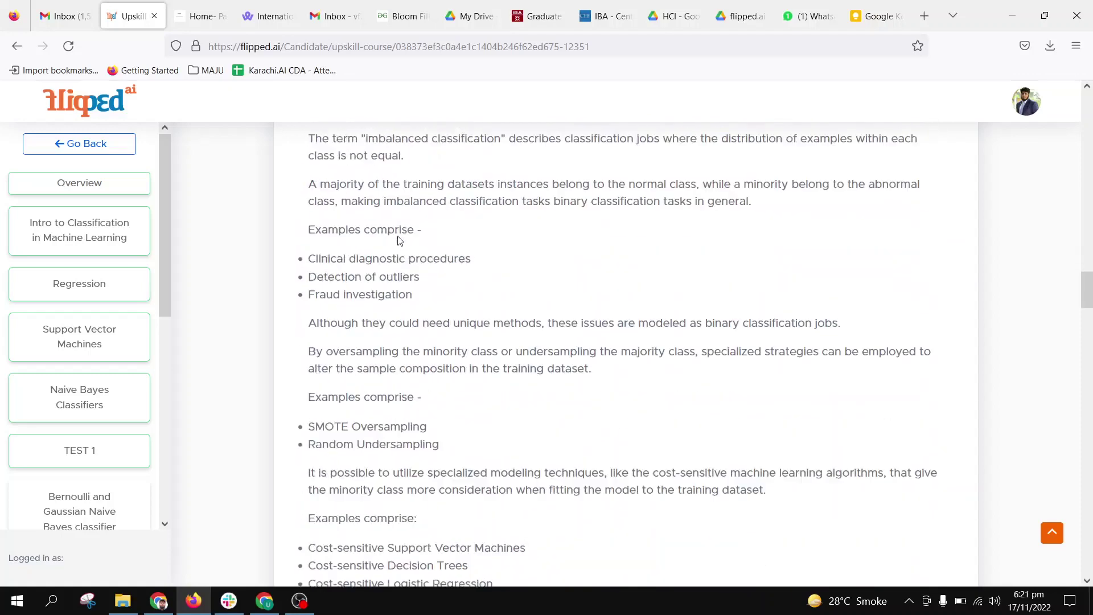
pyautogui.scroll(-2, 397, 237)
pyautogui.scroll(-2, 397, 237)
pyautogui.scroll(-1, 398, 237)
pyautogui.scroll(1, 398, 241)
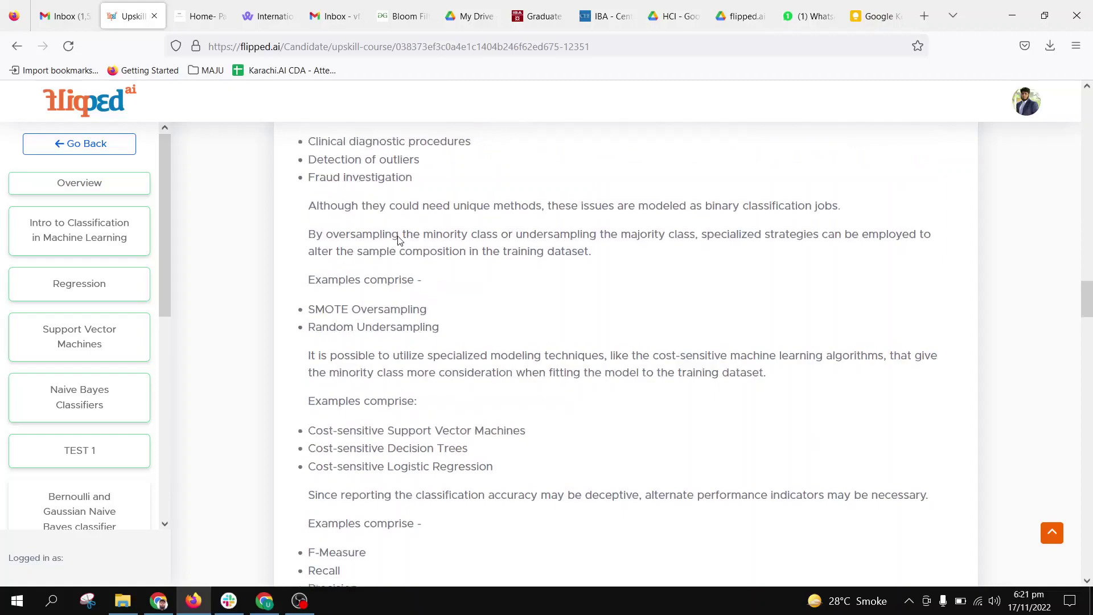
pyautogui.scroll(4, 397, 241)
pyautogui.scroll(3, 398, 240)
pyautogui.scroll(2, 397, 241)
pyautogui.scroll(4, 397, 241)
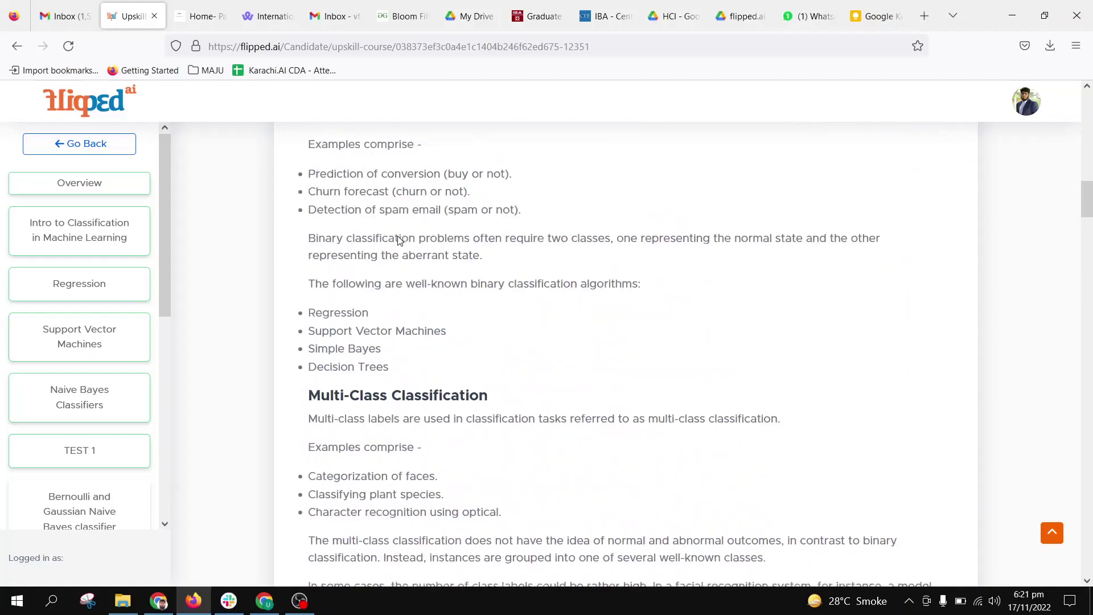
pyautogui.scroll(-3, 398, 241)
pyautogui.scroll(-5, 397, 241)
pyautogui.scroll(-2, 397, 241)
pyautogui.scroll(-4, 398, 240)
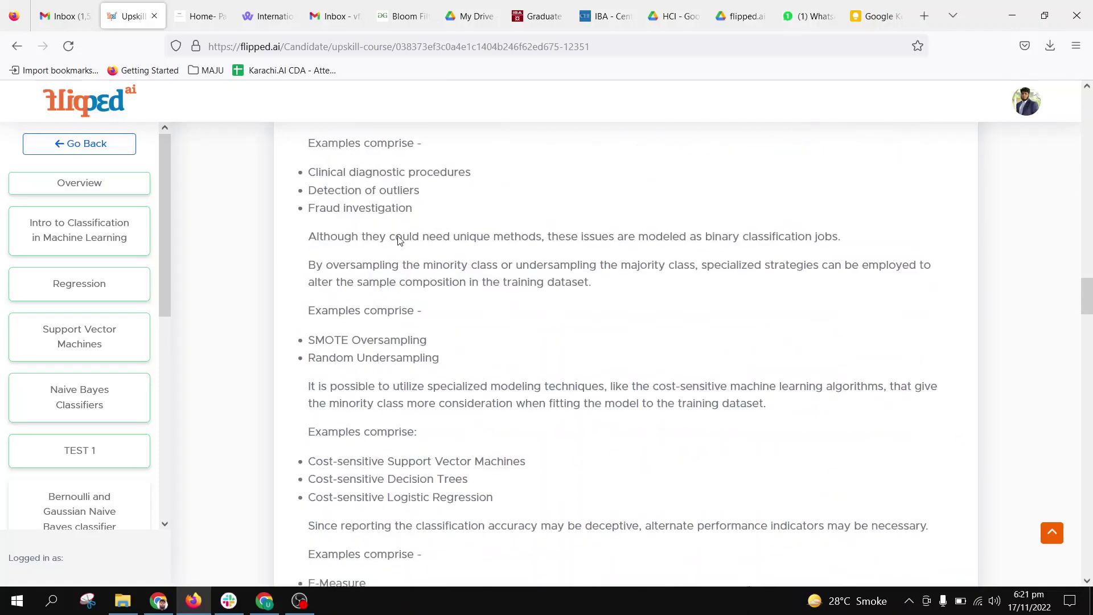
pyautogui.scroll(-3, 397, 240)
pyautogui.scroll(-3, 396, 241)
pyautogui.scroll(-1, 397, 242)
pyautogui.scroll(-1, 397, 242)
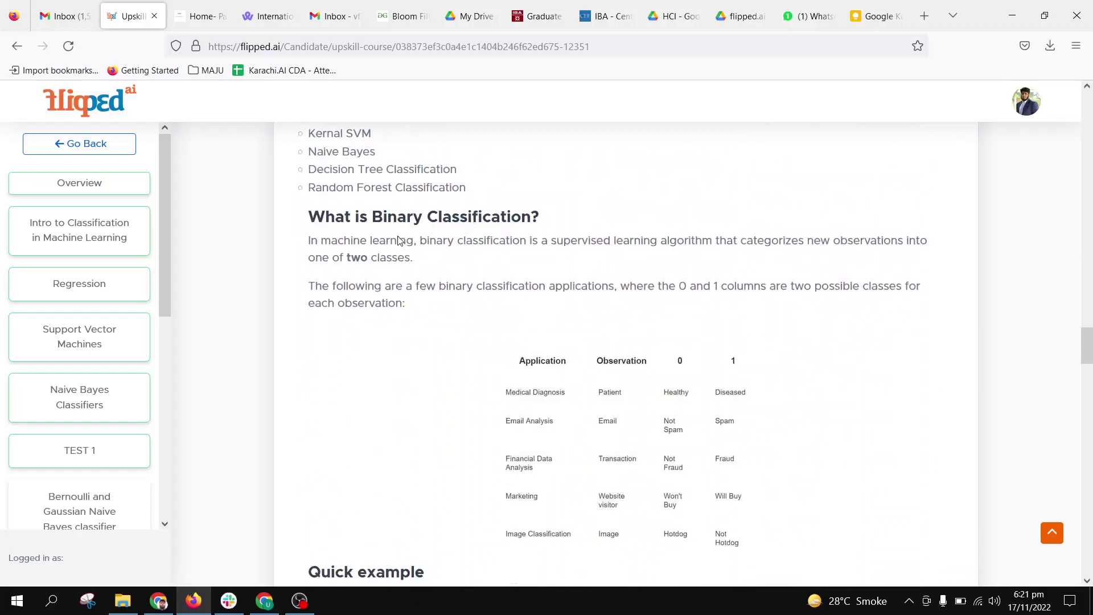
pyautogui.scroll(-1, 398, 241)
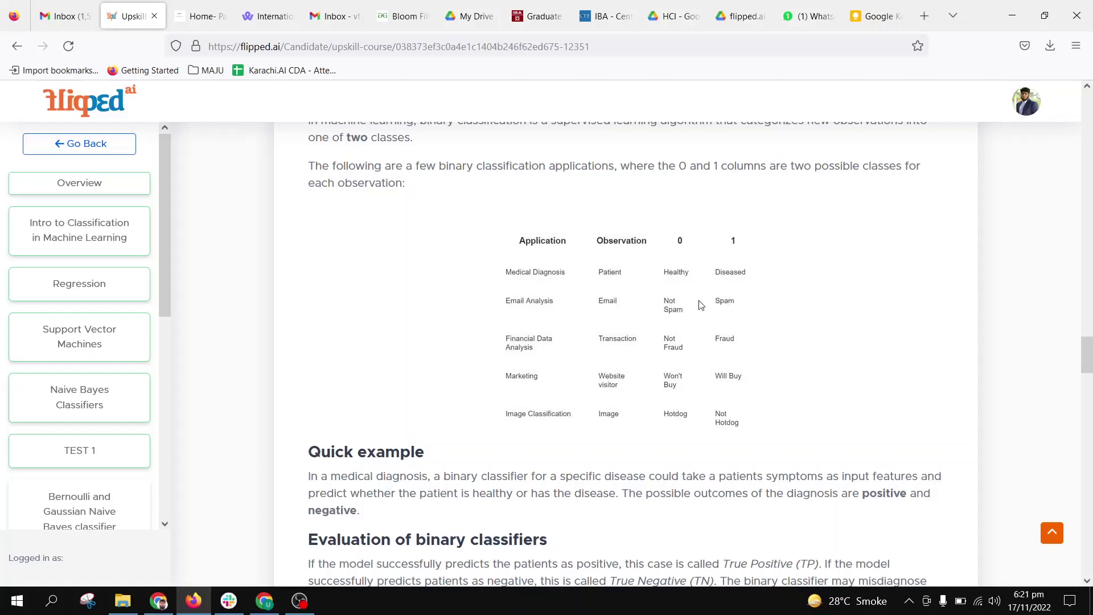
pyautogui.scroll(-2, 715, 311)
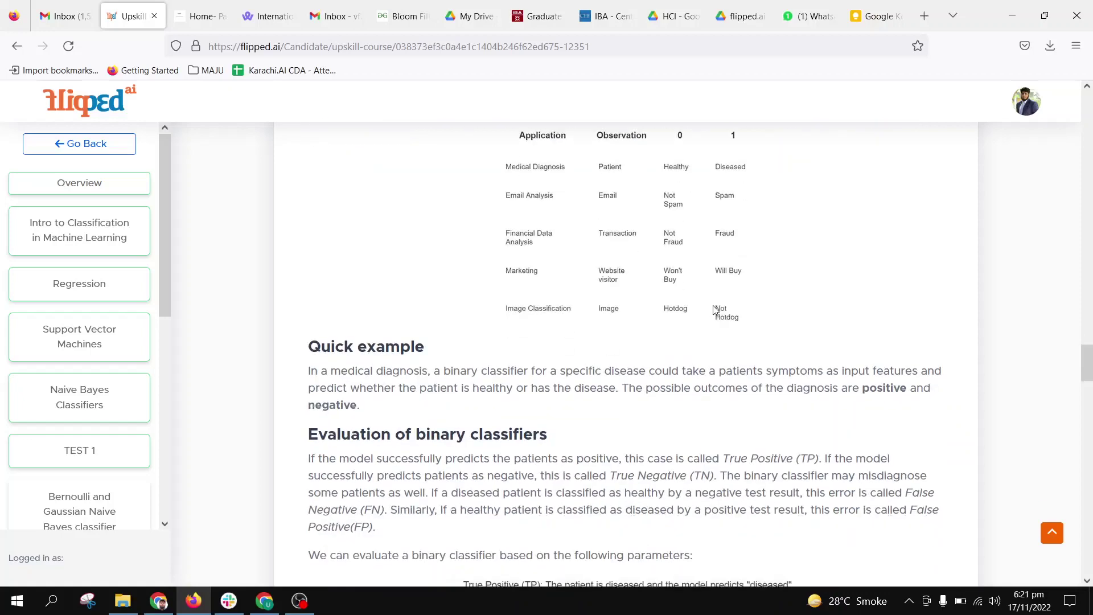
pyautogui.scroll(-3, 714, 311)
pyautogui.scroll(1, 715, 311)
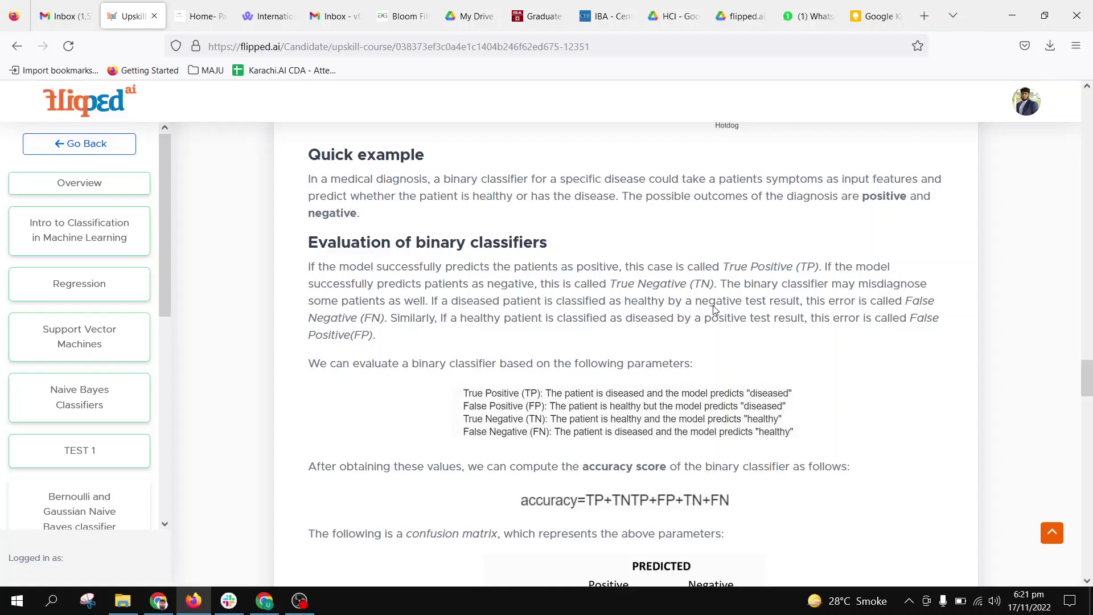
pyautogui.scroll(-1, 715, 310)
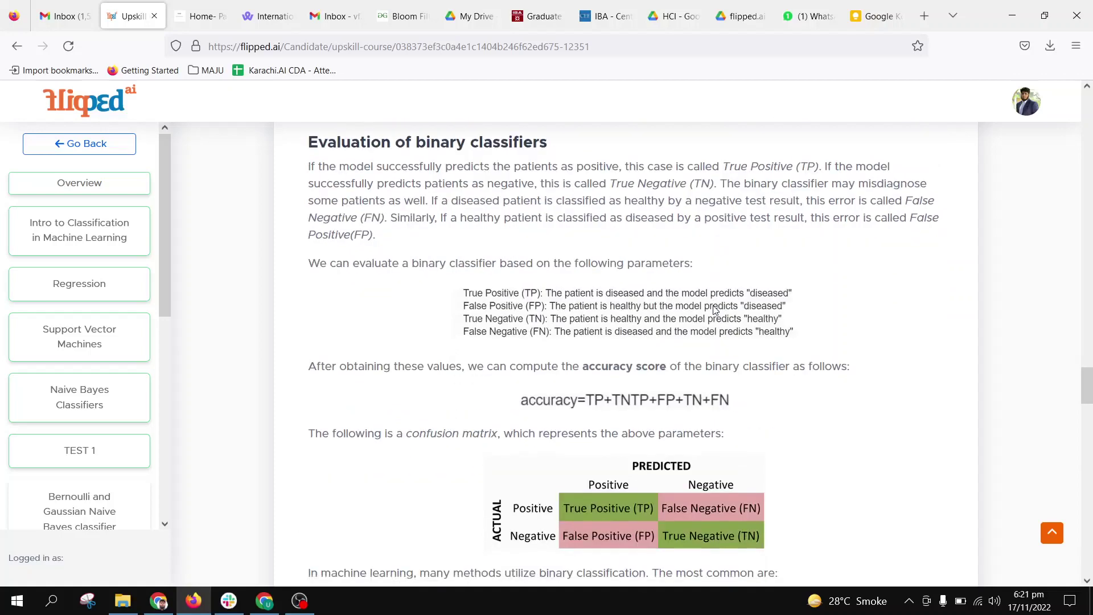
pyautogui.scroll(-2, 715, 311)
pyautogui.scroll(-1, 715, 311)
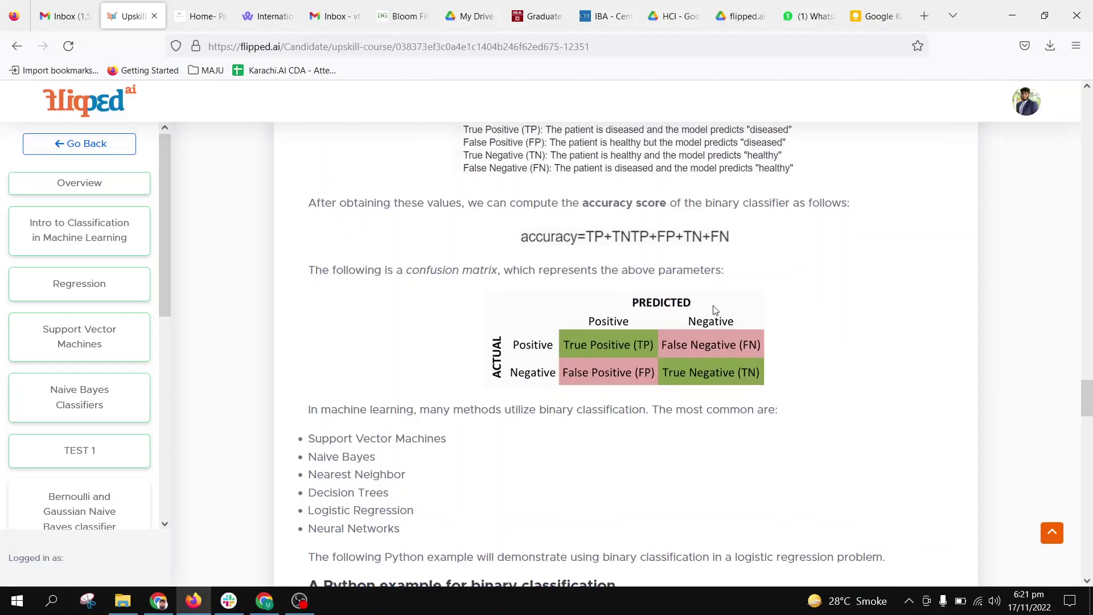
pyautogui.scroll(-2, 715, 312)
pyautogui.scroll(-1, 715, 311)
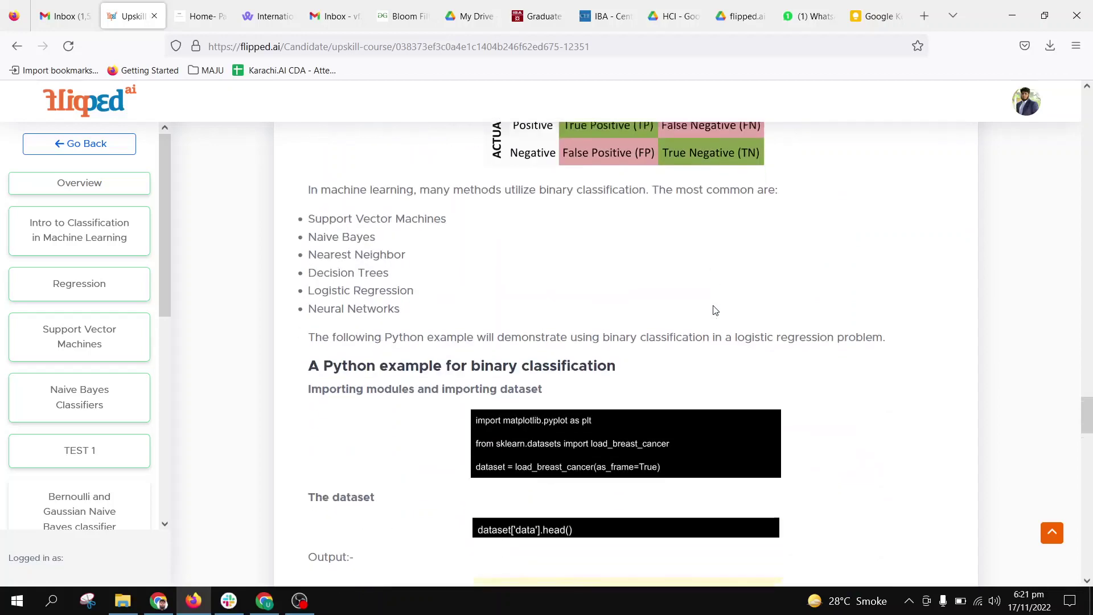
pyautogui.scroll(-3, 715, 310)
pyautogui.scroll(1, 715, 312)
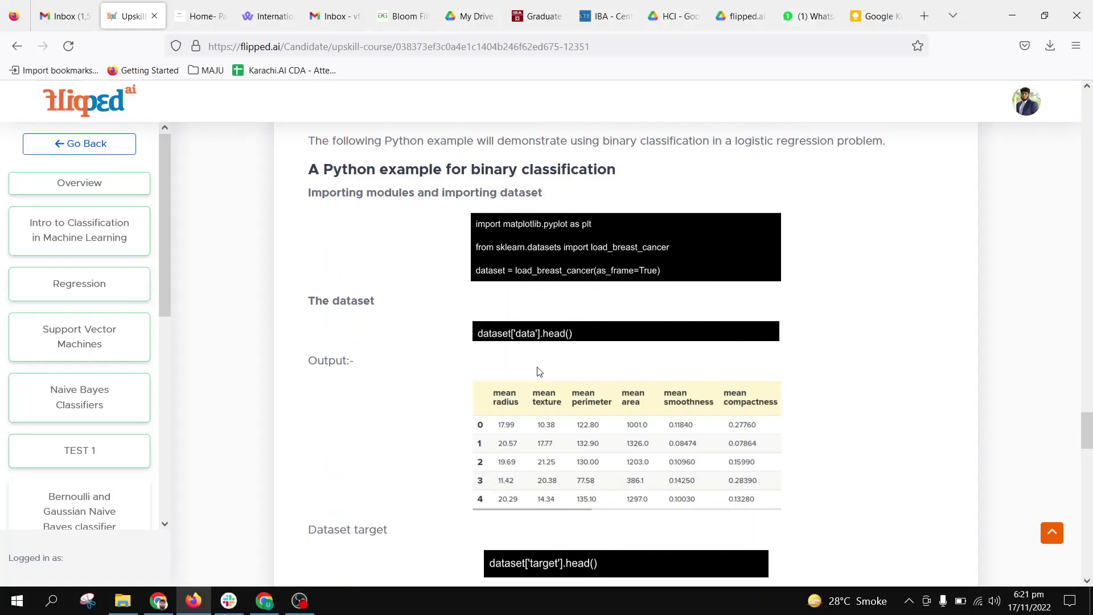
pyautogui.scroll(-2, 538, 372)
pyautogui.scroll(-2, 539, 372)
pyautogui.scroll(-1, 538, 371)
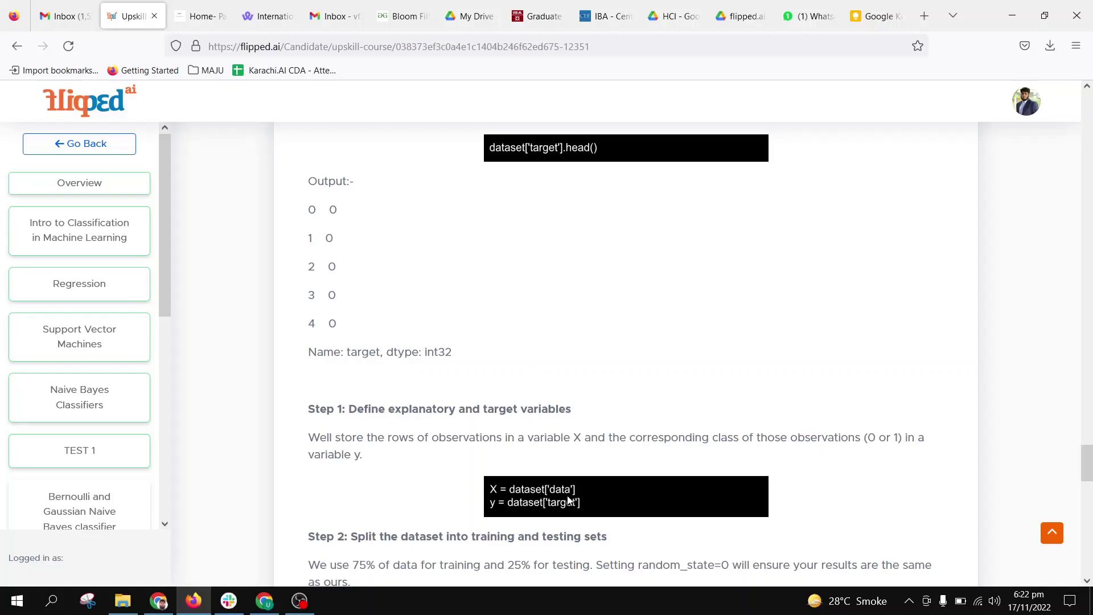
pyautogui.scroll(-2, 530, 507)
pyautogui.scroll(-2, 531, 506)
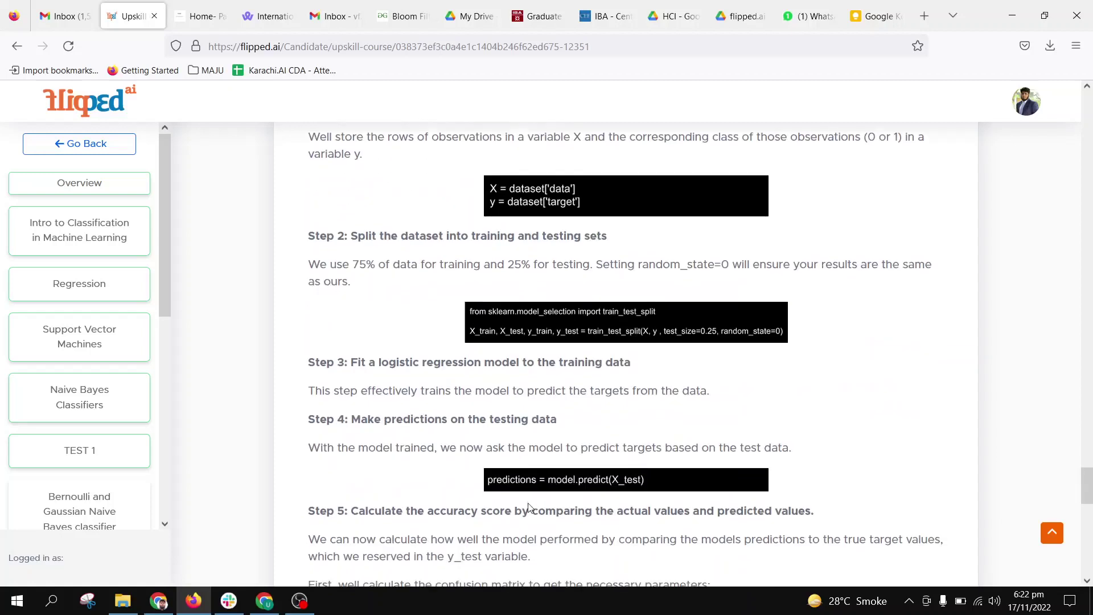
pyautogui.scroll(-2, 529, 506)
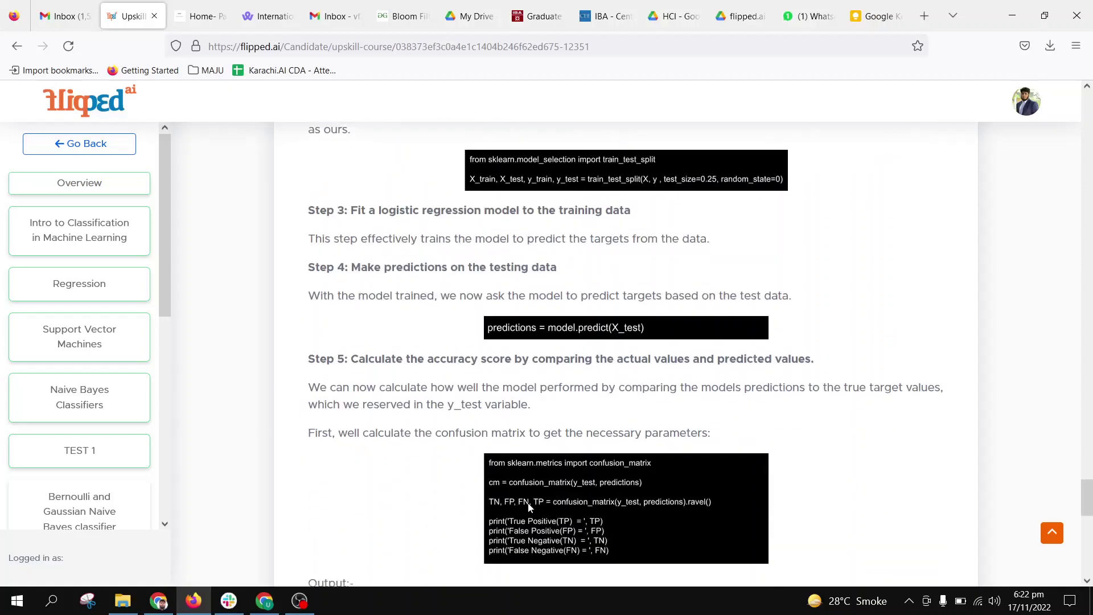
pyautogui.scroll(-1, 530, 507)
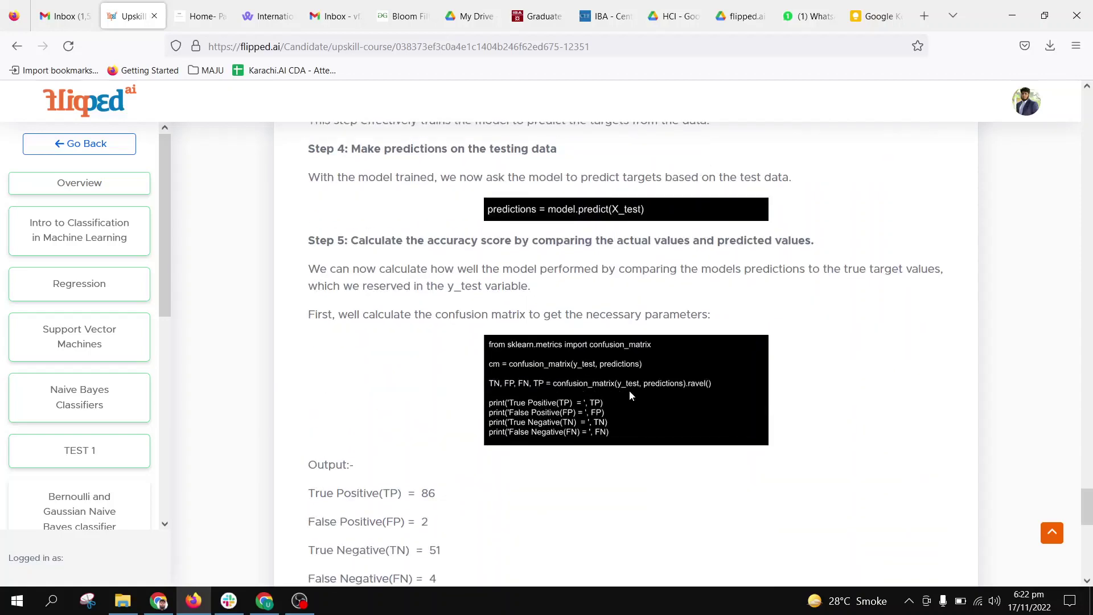
pyautogui.scroll(-2, 515, 454)
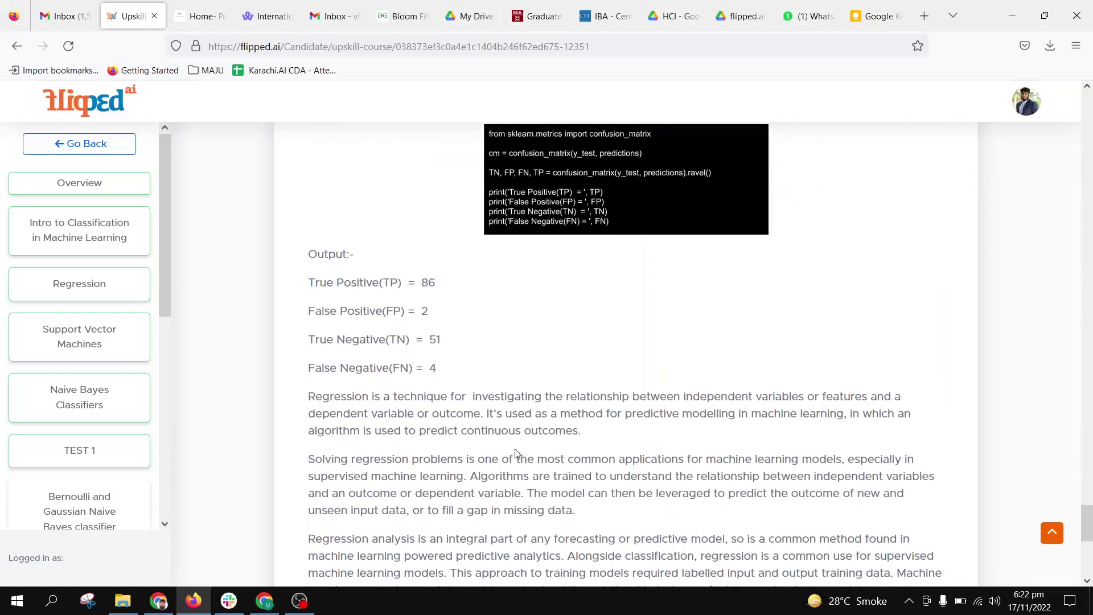
pyautogui.scroll(-1, 516, 454)
pyautogui.scroll(2, 515, 453)
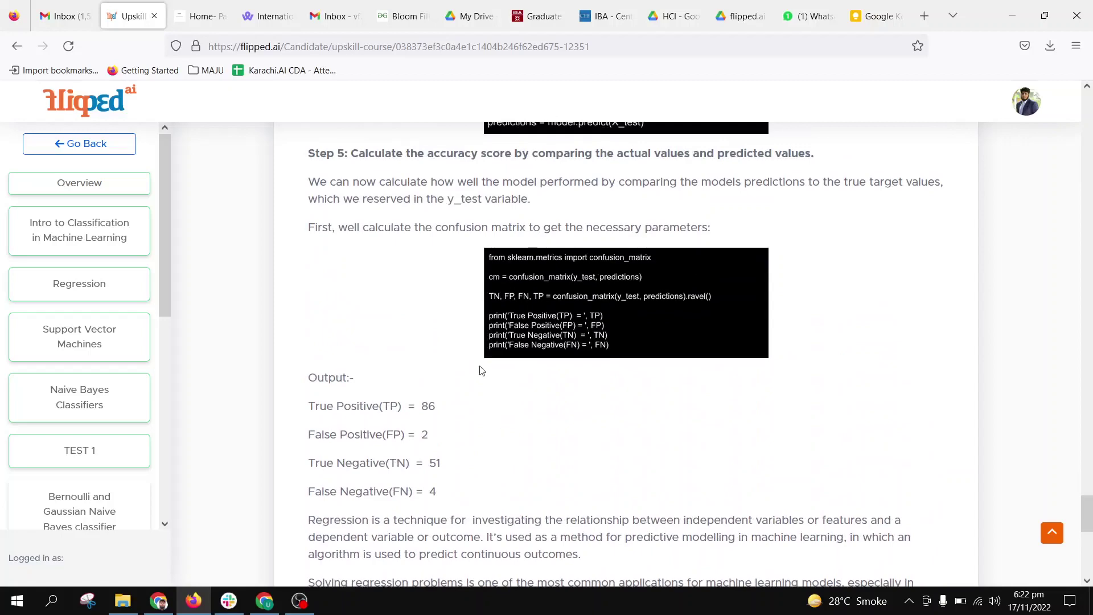
pyautogui.scroll(1, 542, 448)
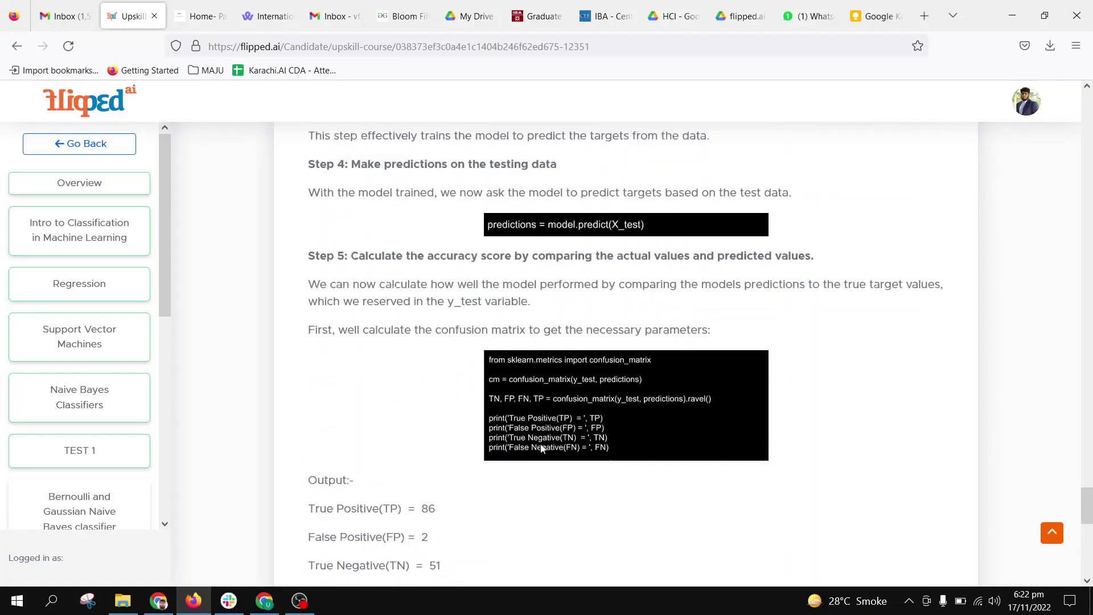
pyautogui.scroll(3, 542, 447)
pyautogui.scroll(2, 542, 447)
pyautogui.scroll(2, 541, 448)
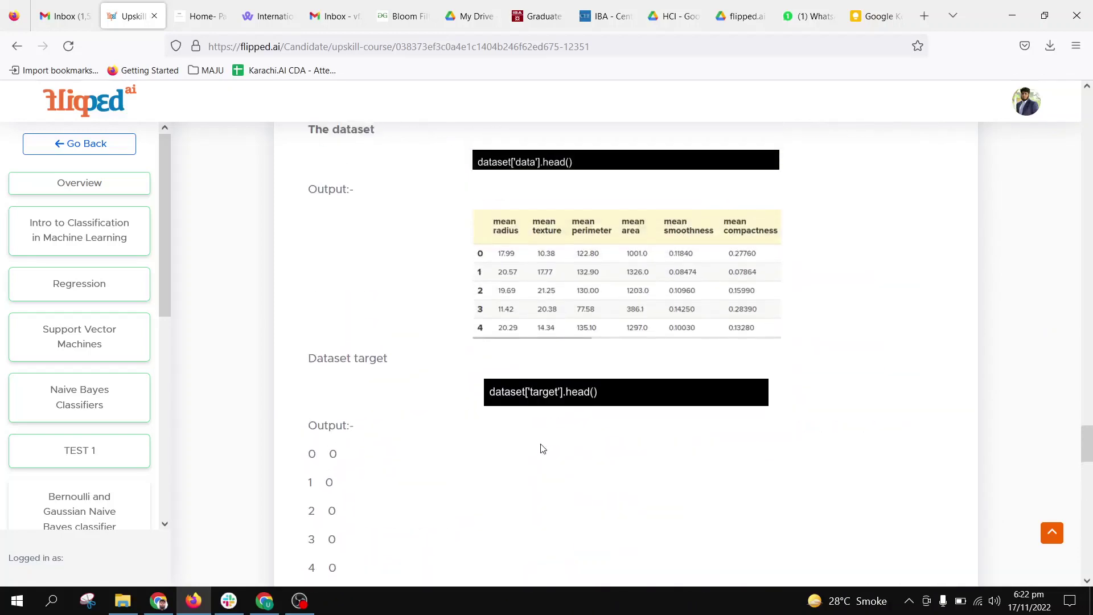
pyautogui.scroll(4, 542, 448)
pyautogui.scroll(1, 541, 448)
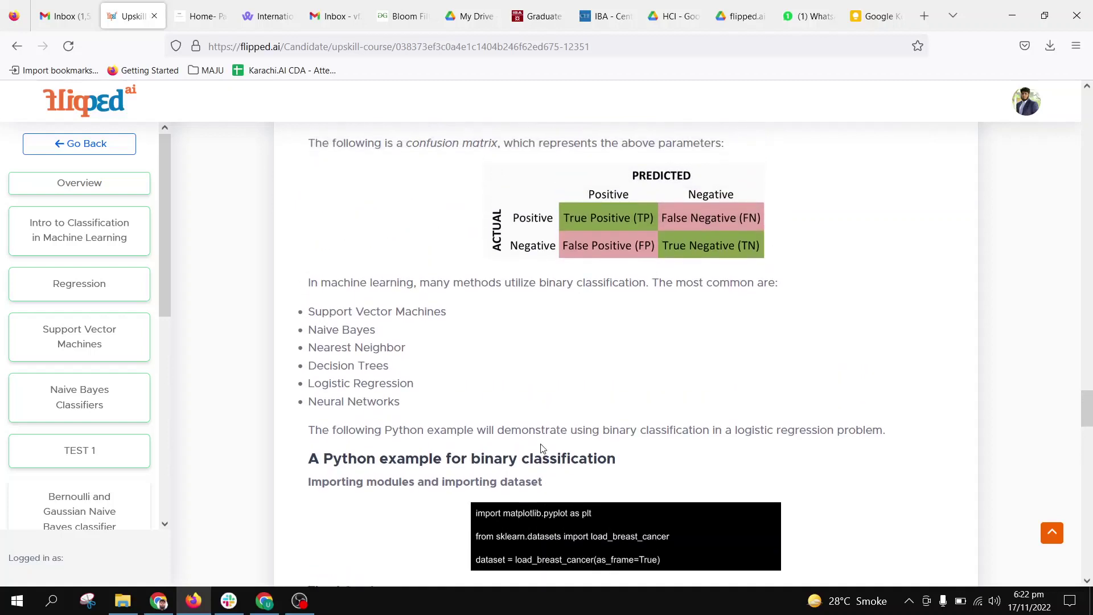
pyautogui.scroll(4, 542, 448)
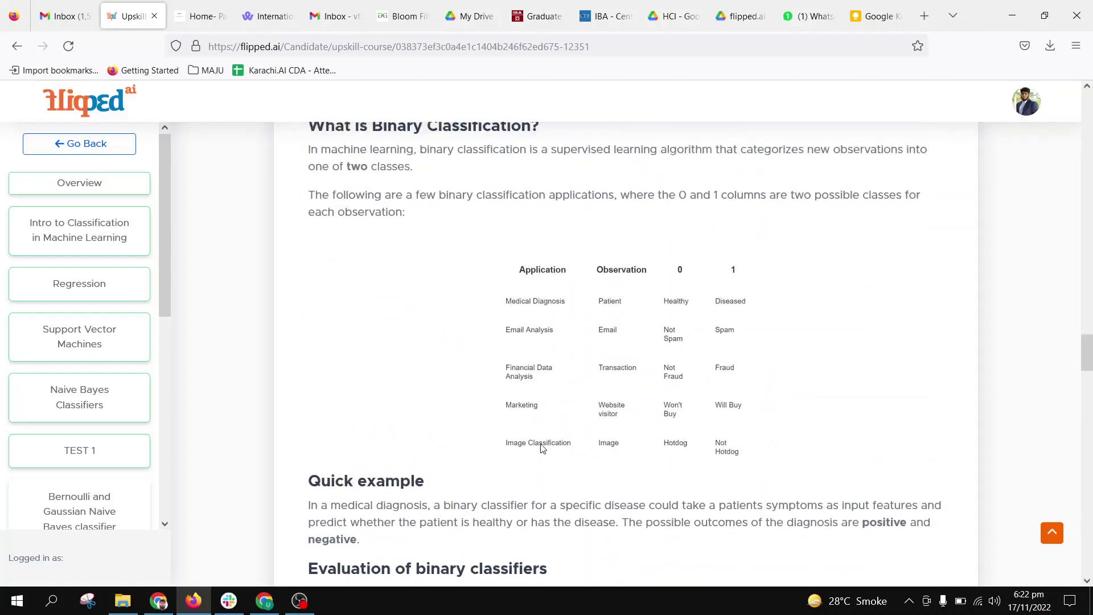
pyautogui.scroll(1, 542, 448)
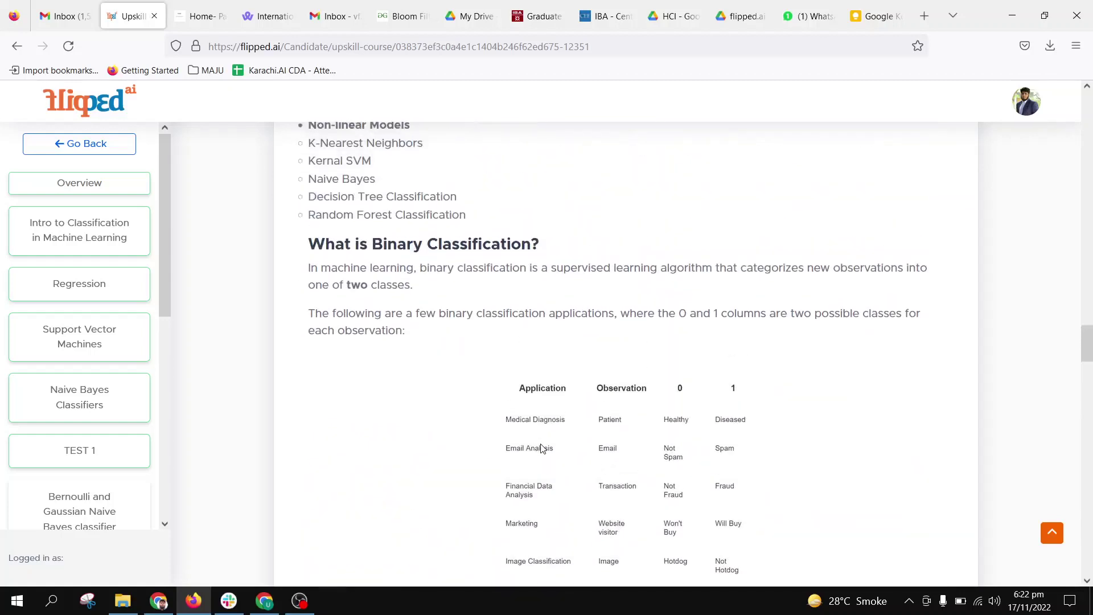
pyautogui.scroll(2, 543, 447)
pyautogui.scroll(1, 541, 447)
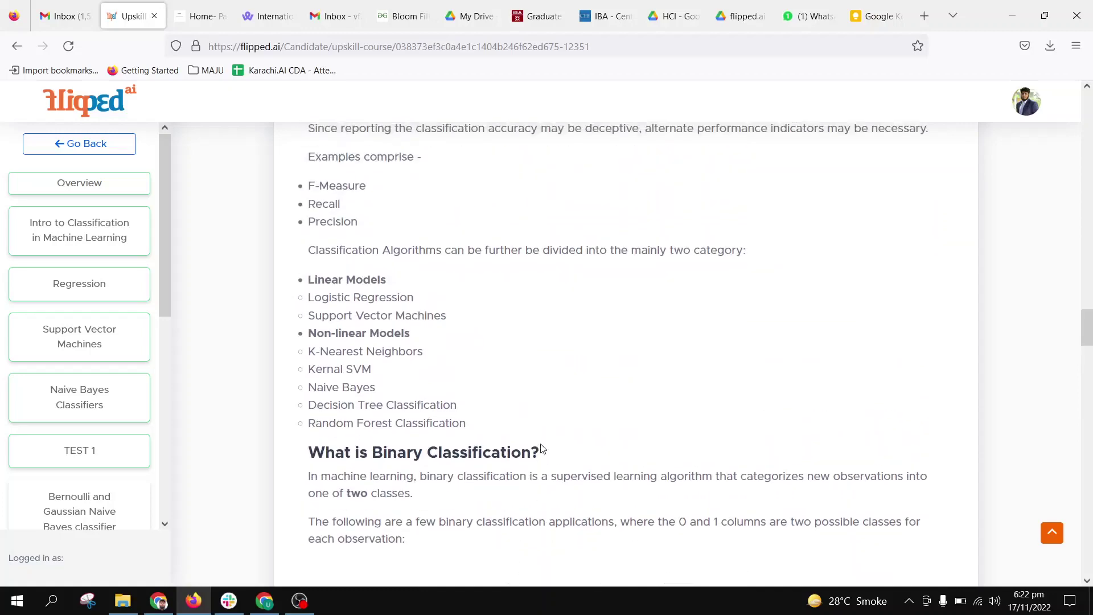
pyautogui.scroll(5, 542, 448)
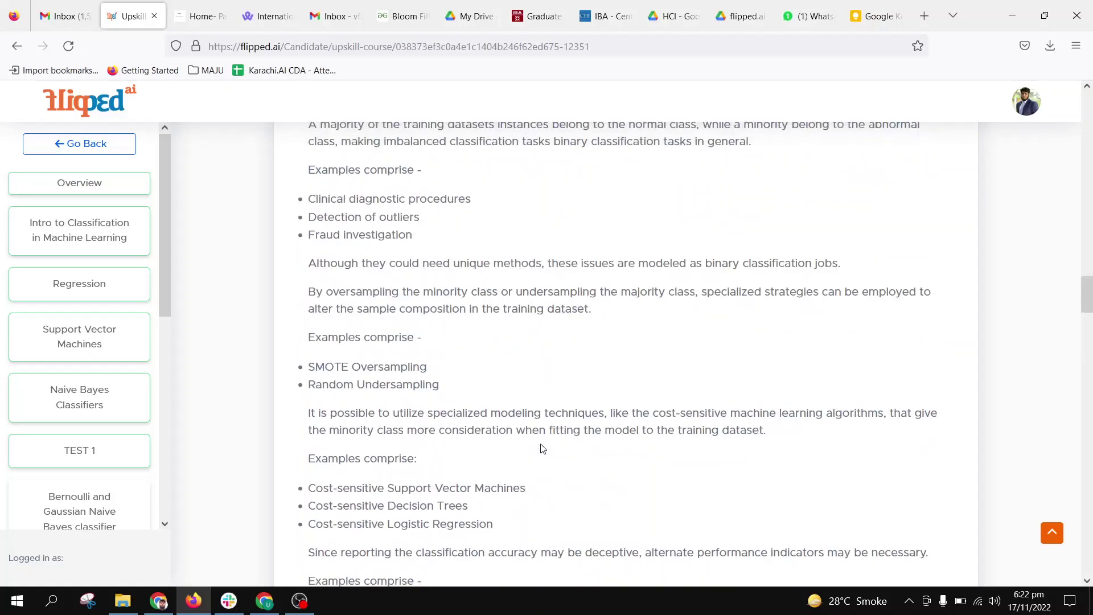
pyautogui.scroll(4, 541, 448)
pyautogui.scroll(2, 542, 447)
pyautogui.scroll(2, 542, 447)
pyautogui.scroll(3, 541, 447)
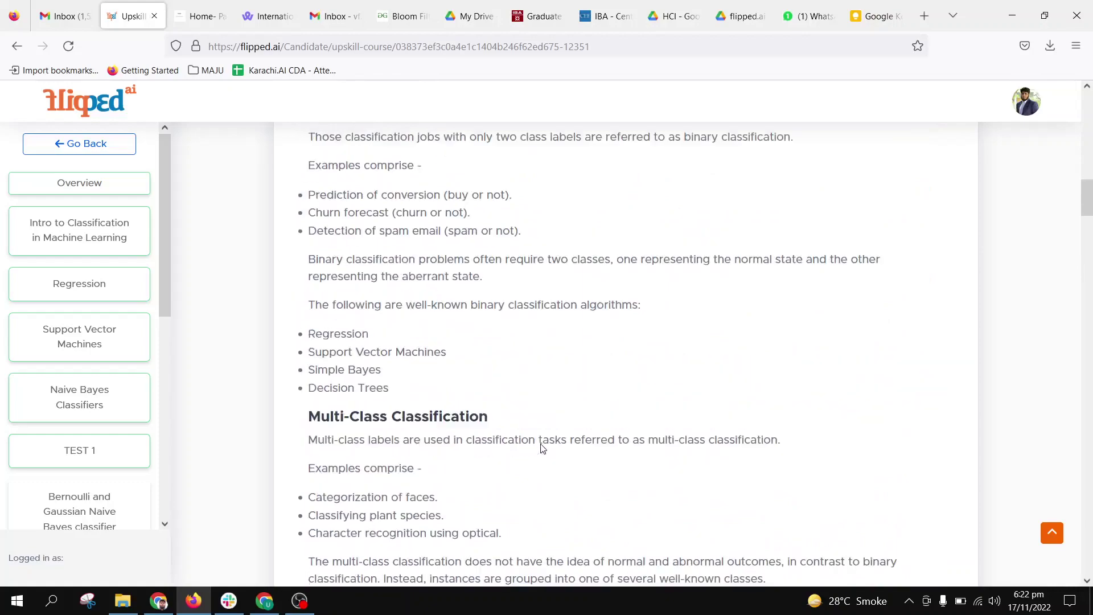
pyautogui.scroll(3, 541, 448)
pyautogui.scroll(8, 542, 448)
pyautogui.scroll(3, 541, 448)
pyautogui.scroll(6, 542, 448)
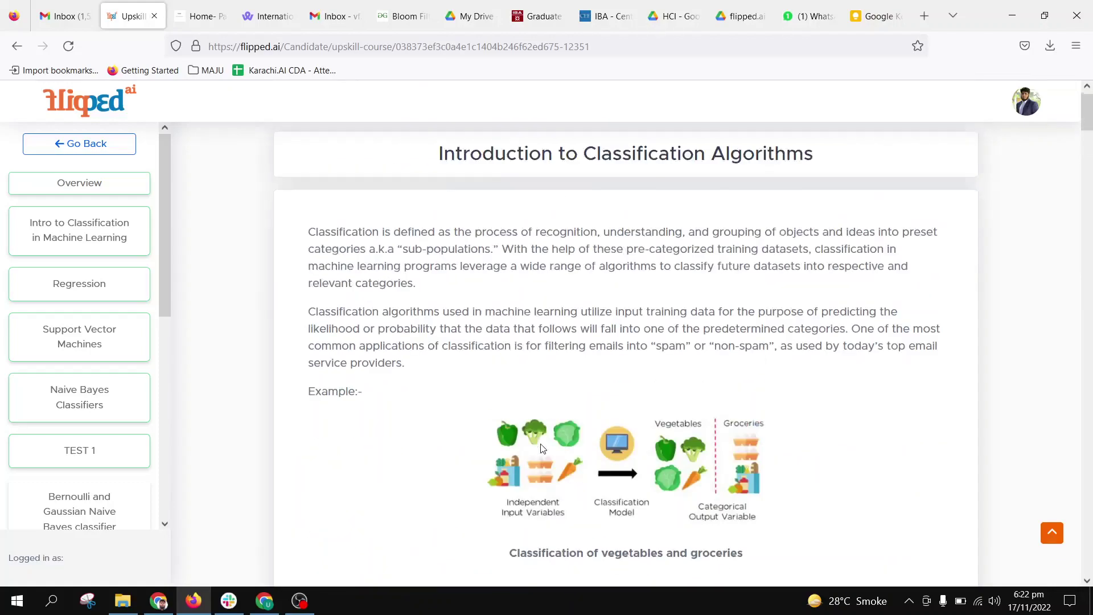
pyautogui.scroll(-10, 540, 448)
pyautogui.scroll(-5, 540, 447)
pyautogui.scroll(-6, 541, 448)
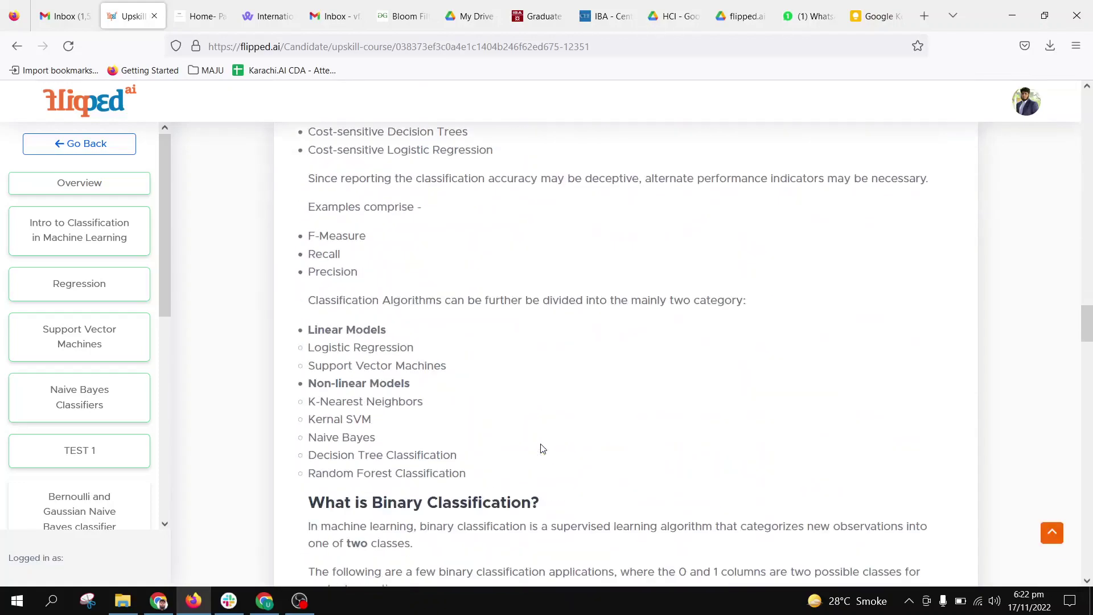